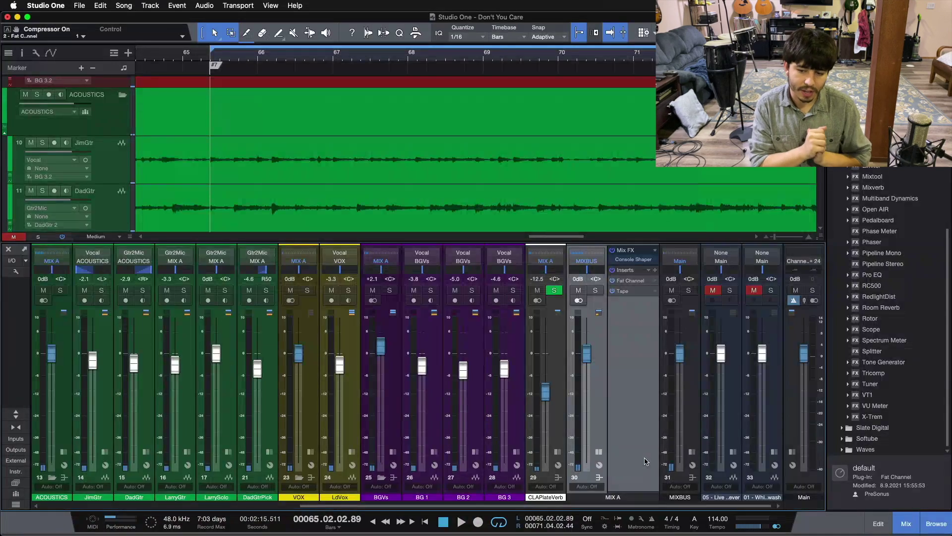
Listen to the looped section of the mix from bar 65 to bar 71, and stop playback.
scroll(405, 155, "up", 1)
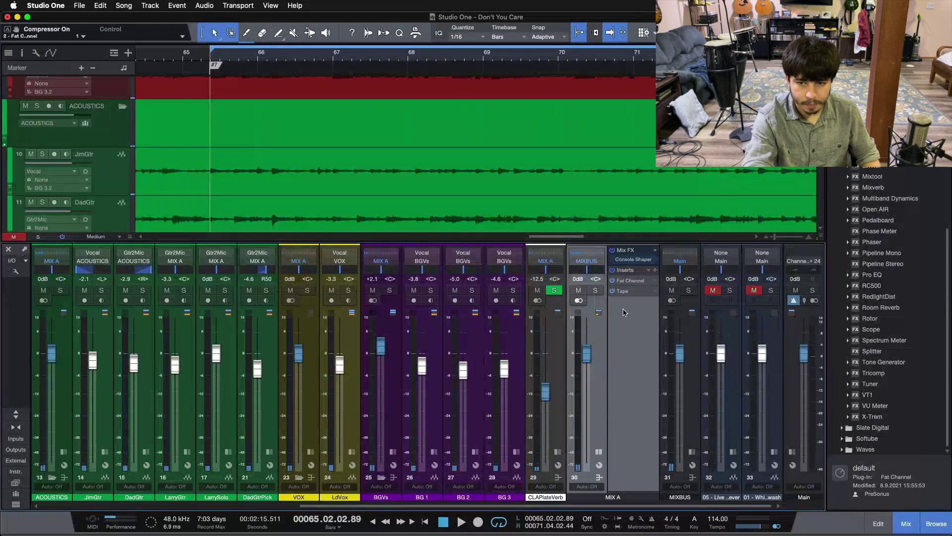
key("space")
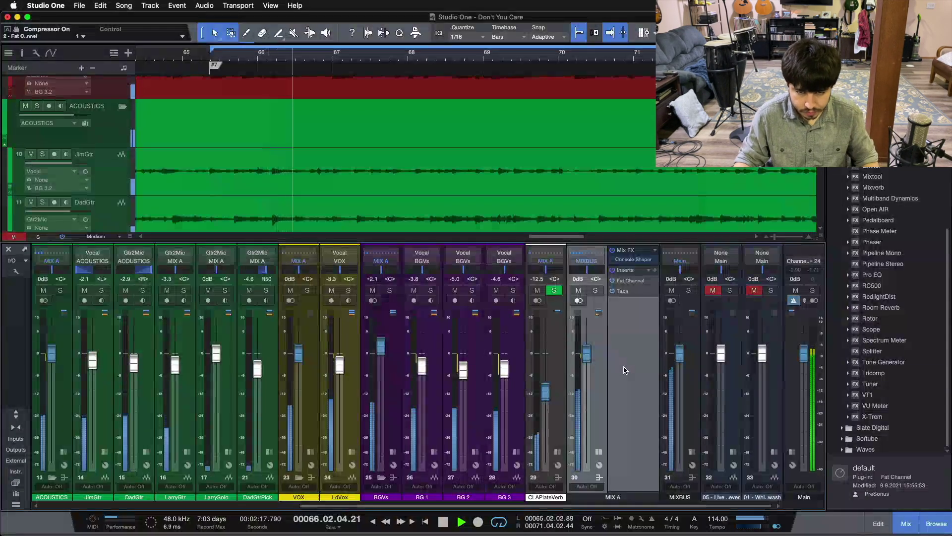
mouse_move(542, 505)
left_mouse_down()
mouse_move(284, 506)
mouse_move(542, 506)
left_mouse_up()
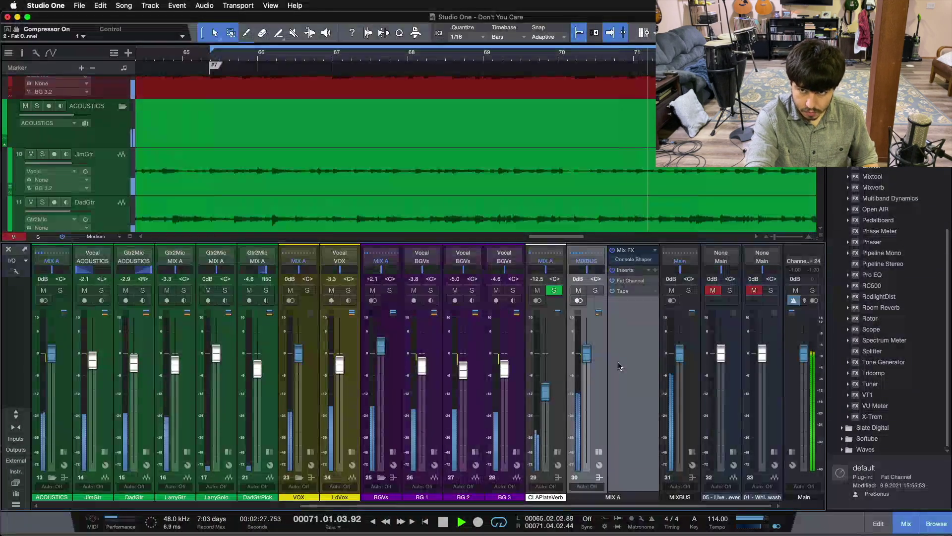
key("space")
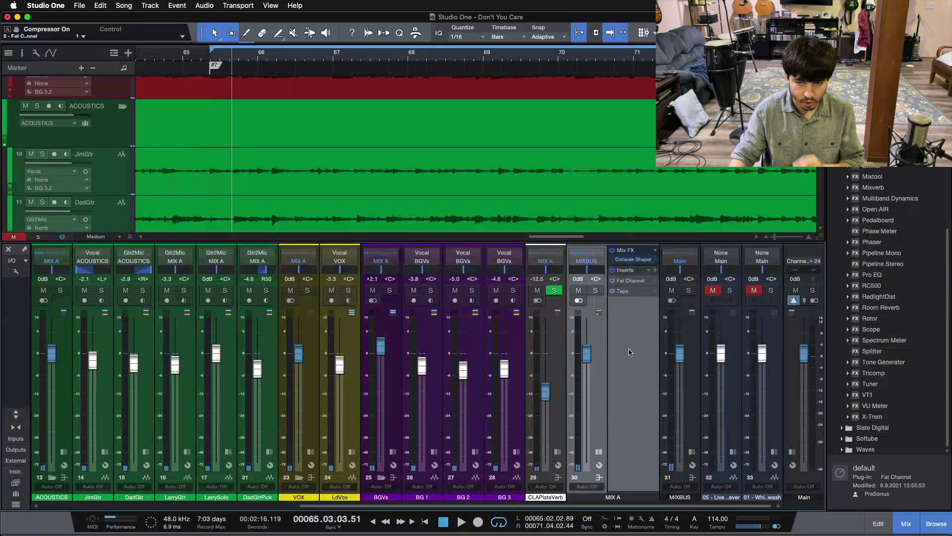
Insert Multiband Dynamics on the MIX A bus between Fat Channel and Tape, and load its Mixbus preset.
left_click_drag(909, 201, 642, 289)
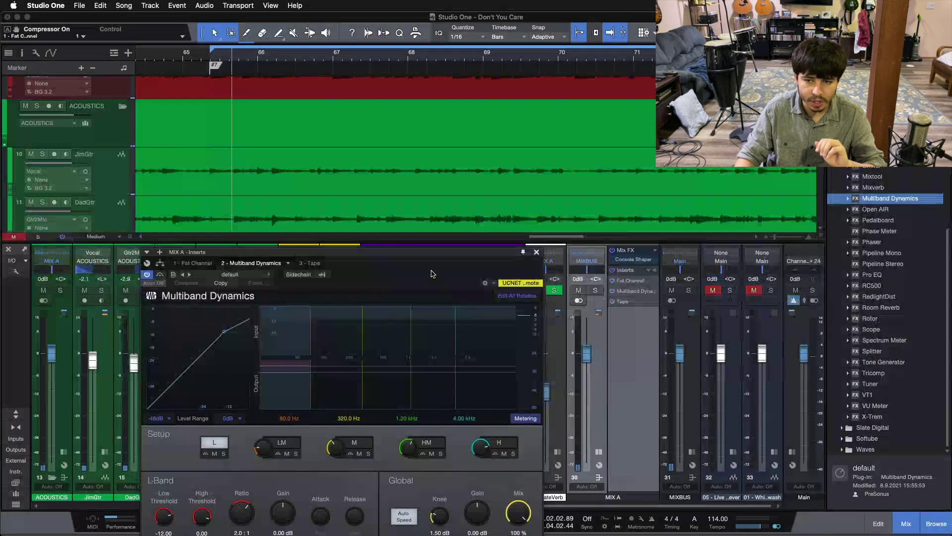
left_click_drag(428, 267, 411, 195)
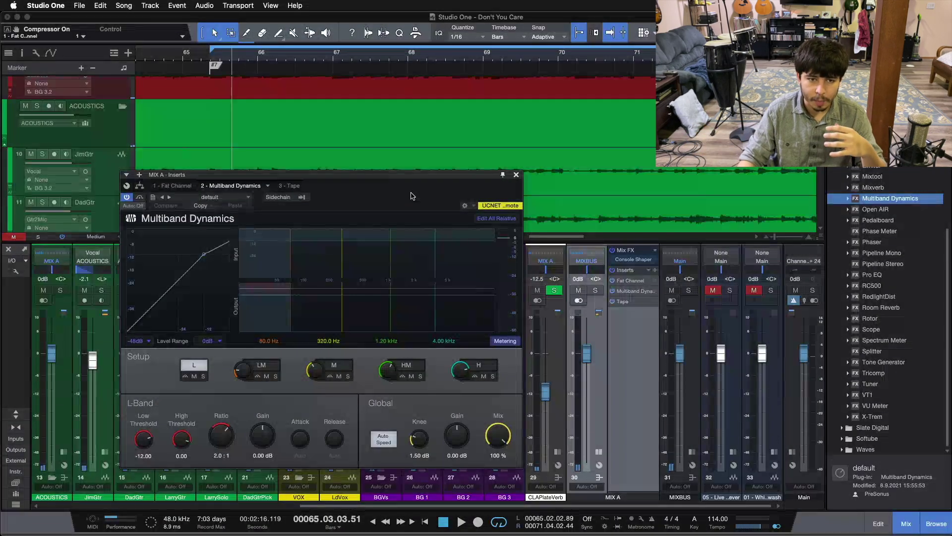
left_click(222, 198)
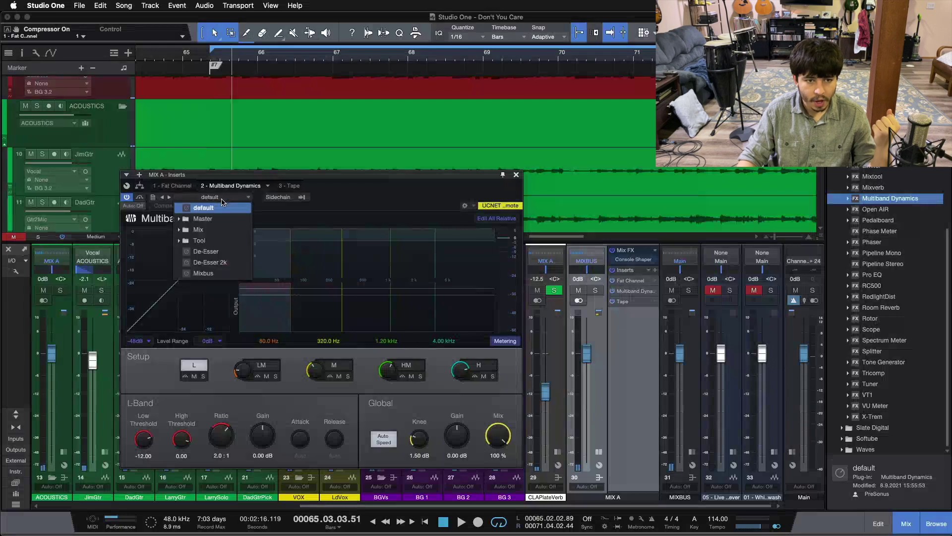
left_click(224, 274)
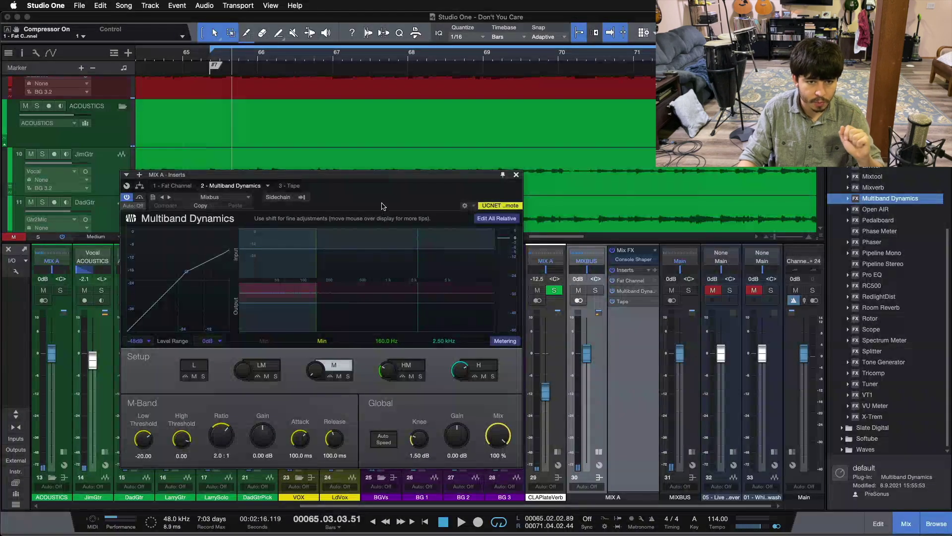
left_click_drag(374, 202, 416, 224)
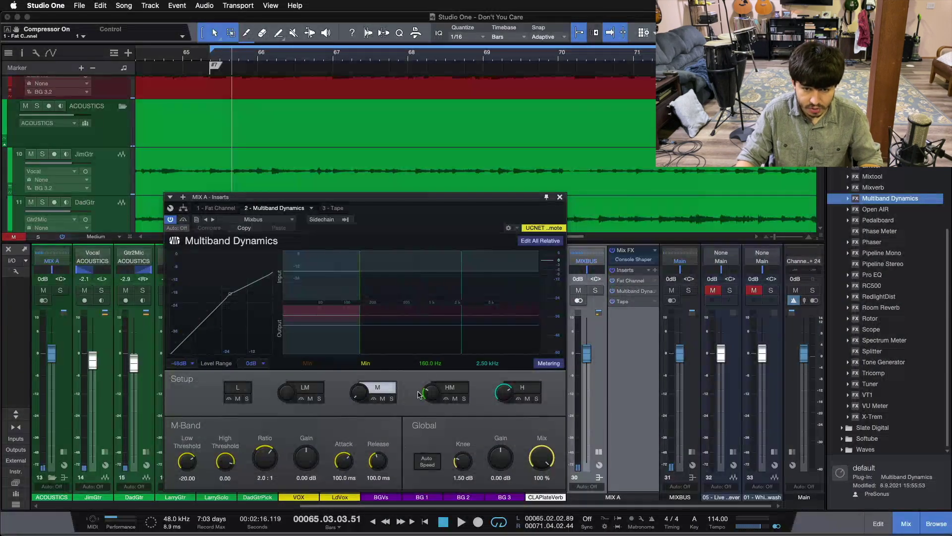
Examine the preset's threshold, ratio, attack and release settings on the M, HM and H bands.
left_click(450, 387)
left_click(522, 387)
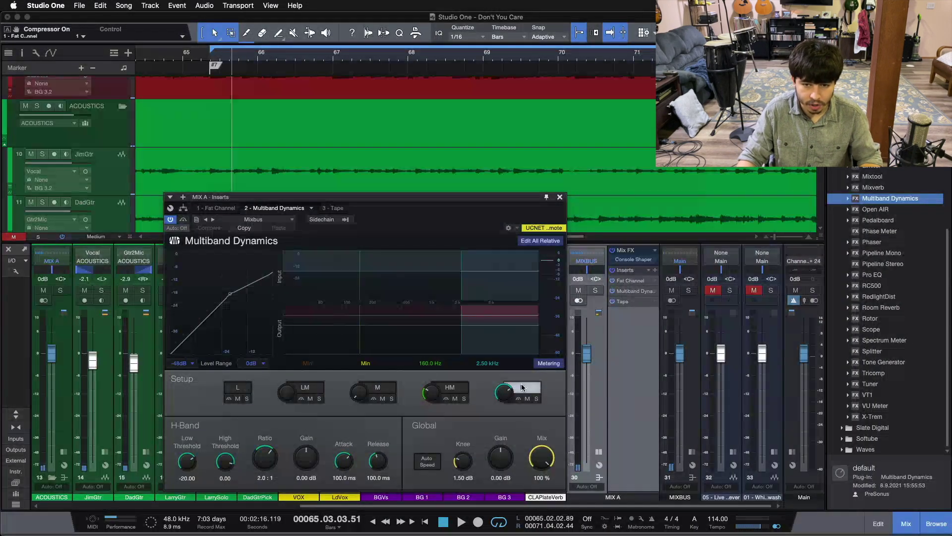
left_click(389, 391)
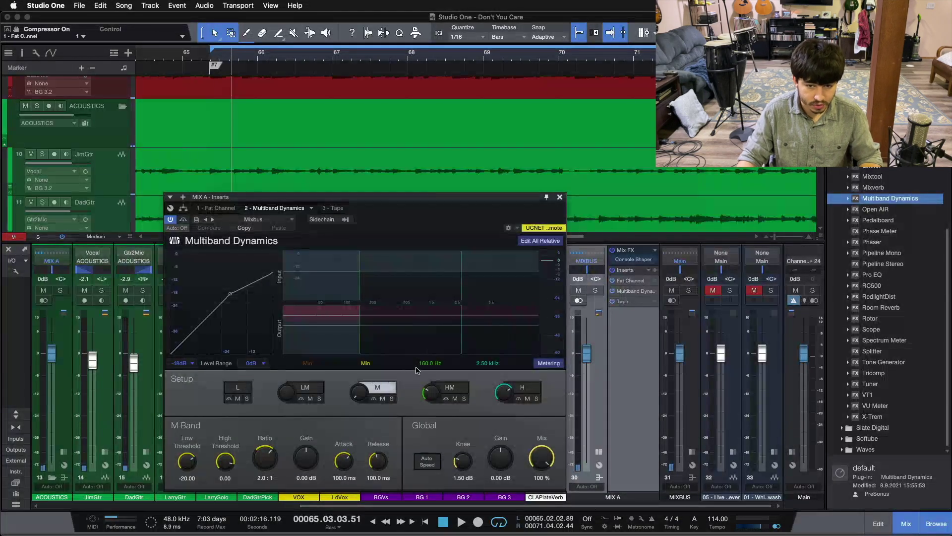
left_click(459, 390)
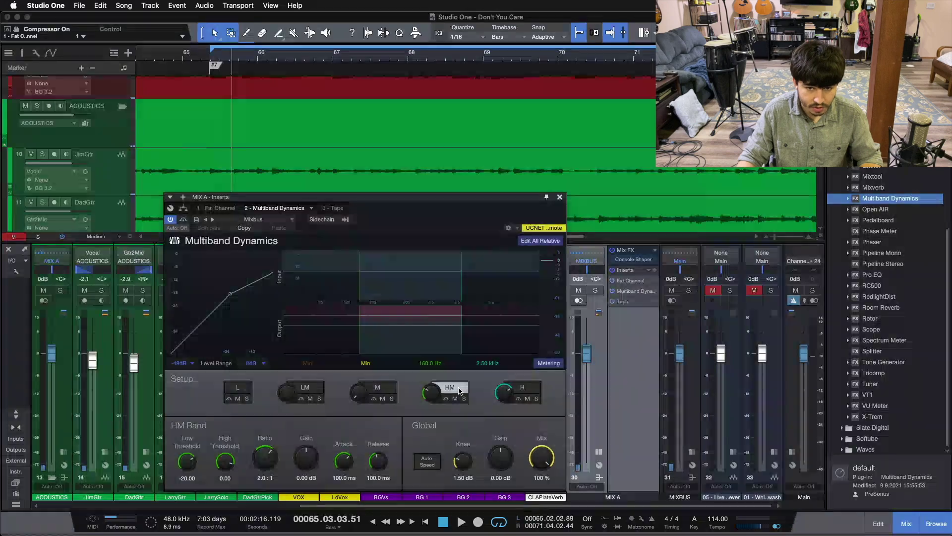
left_click(523, 387)
left_click(396, 387)
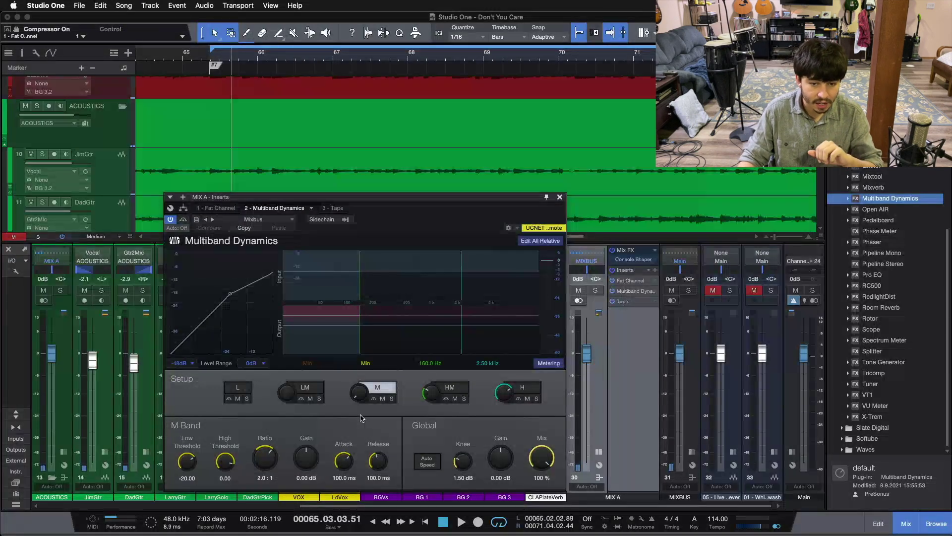
left_click(451, 388)
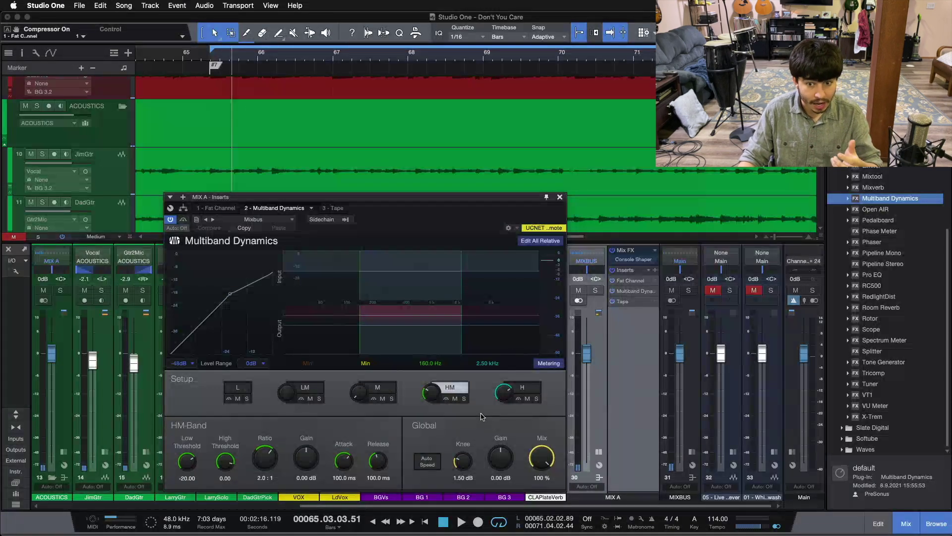
left_click(525, 387)
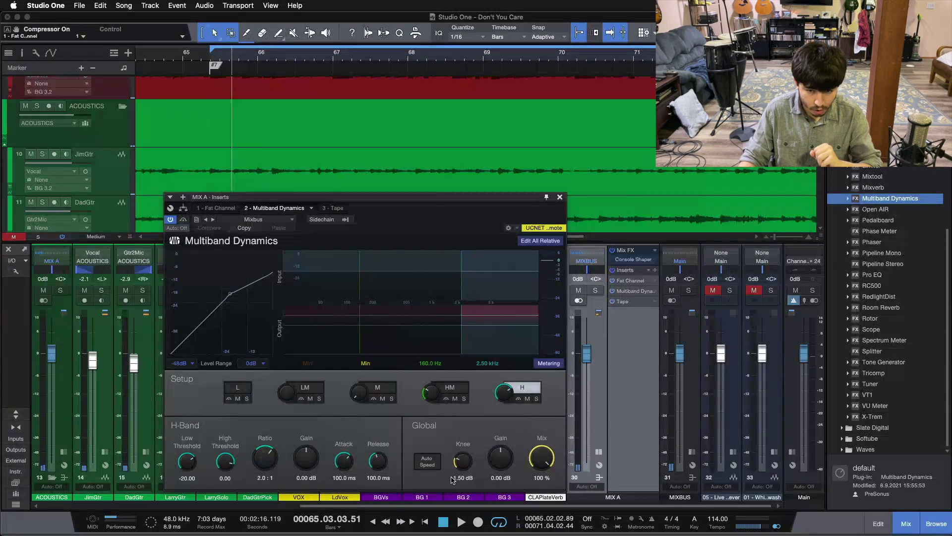
Set the Multiband Dynamics global gain to 1 dB.
left_click(501, 477)
type("1")
key("Return")
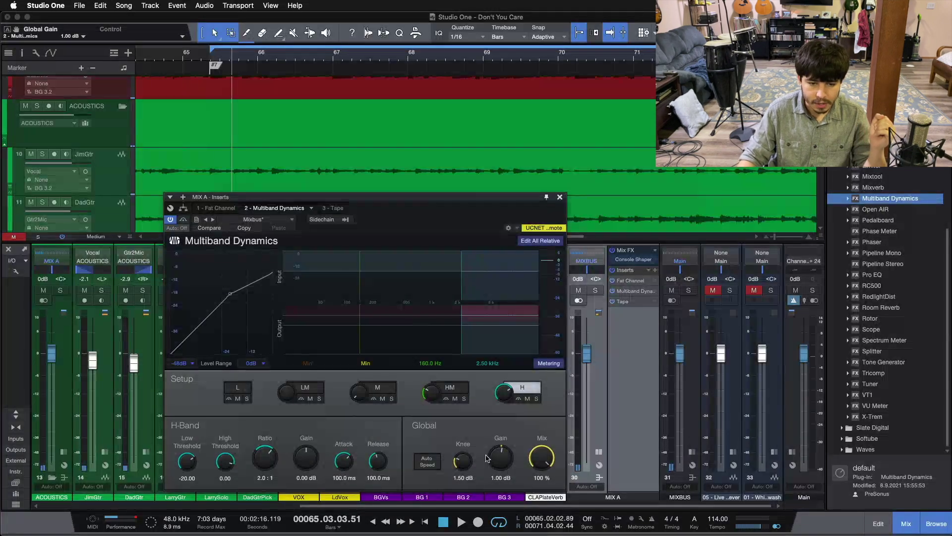
Compare the compression settings across the M, HM and H bands and check the Edit All Relative option.
left_click(448, 388)
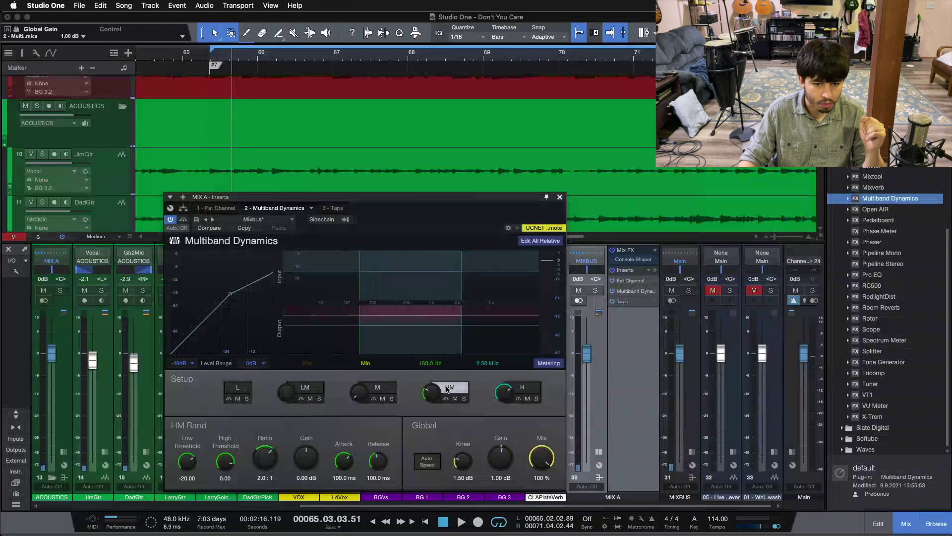
left_click(372, 388)
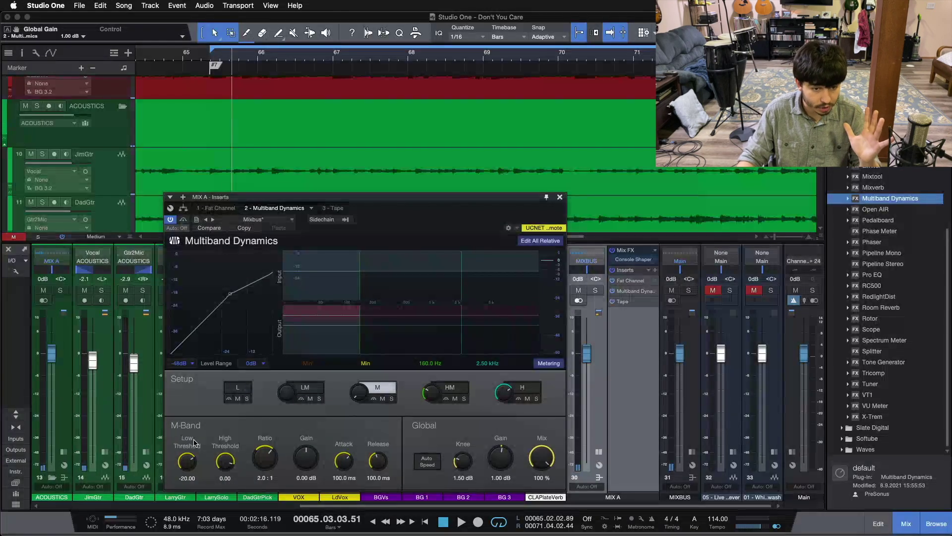
left_click(451, 390)
left_click(525, 390)
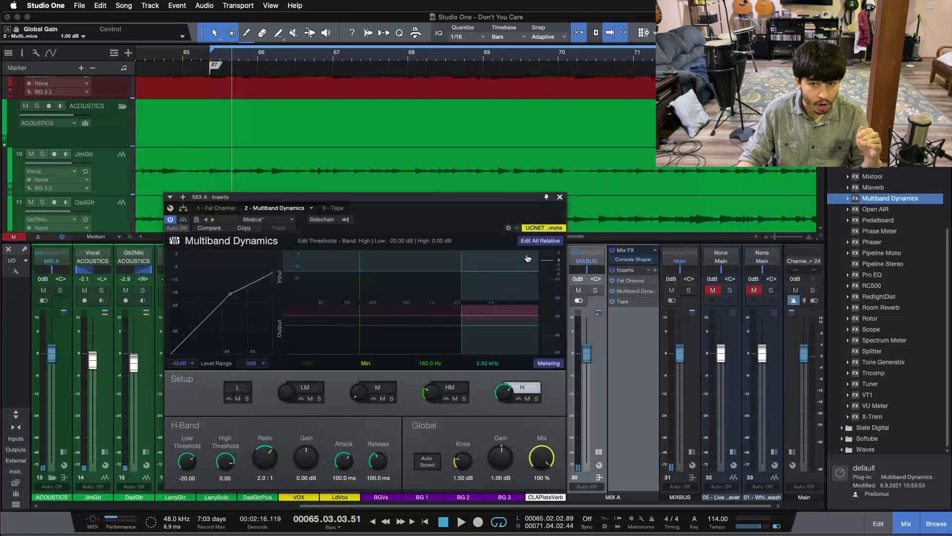
left_click(539, 241)
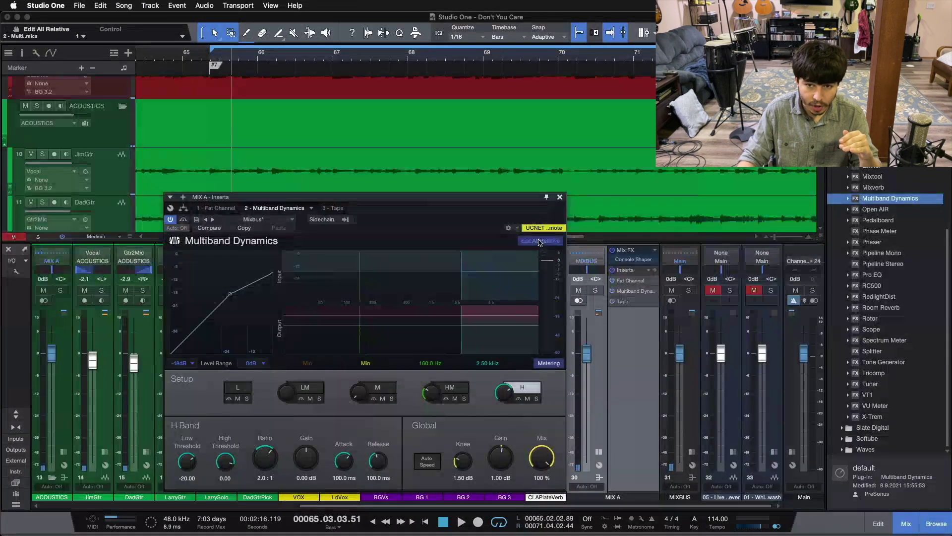
left_click(452, 387)
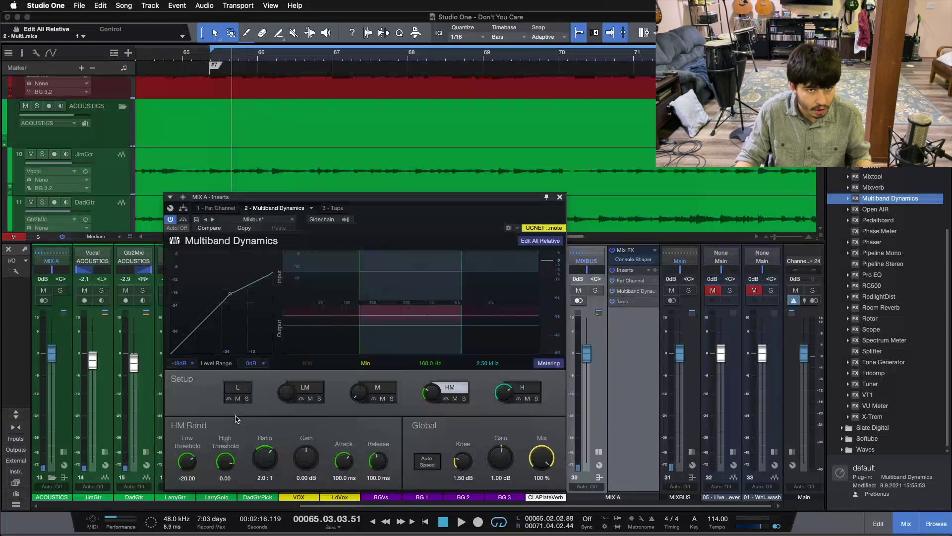
Play the loop from its start and compare the mix with Multiband Dynamics bypassed and active.
key("space")
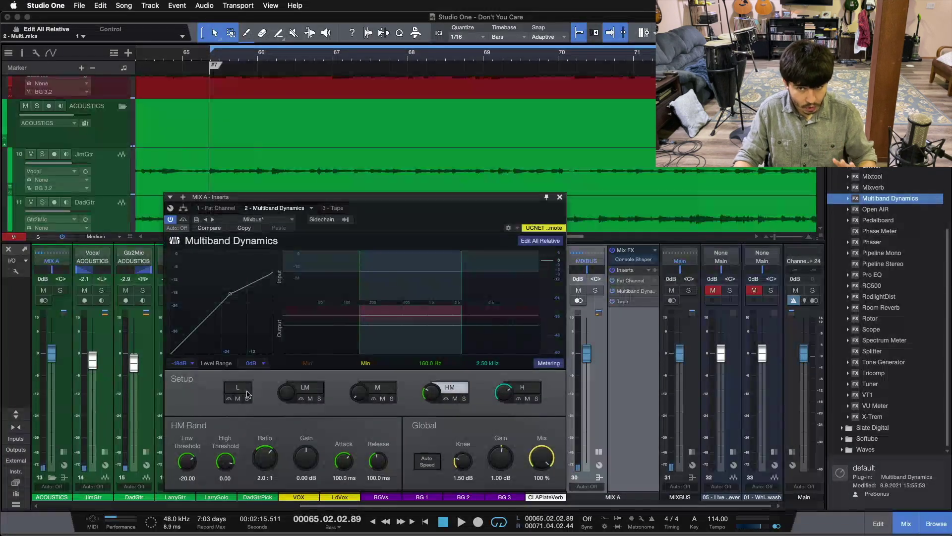
left_click(185, 220)
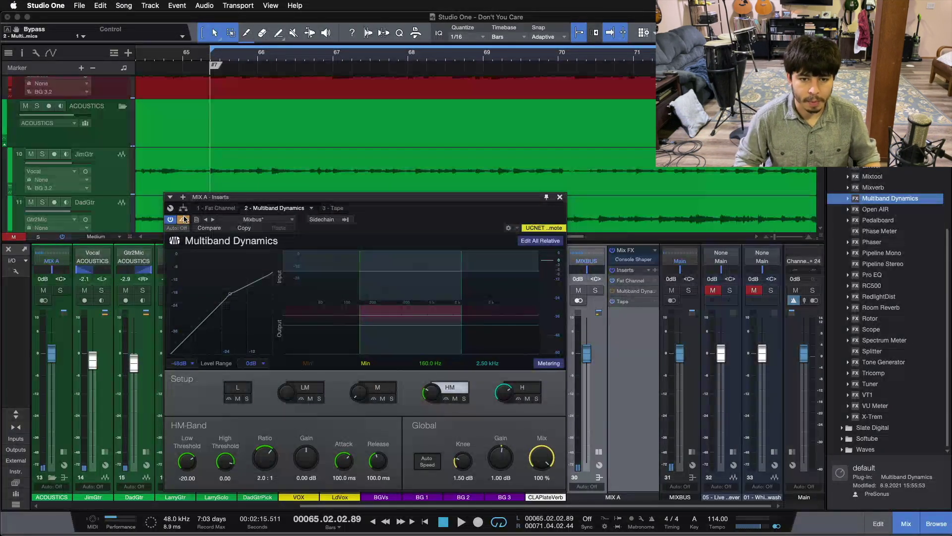
key("space")
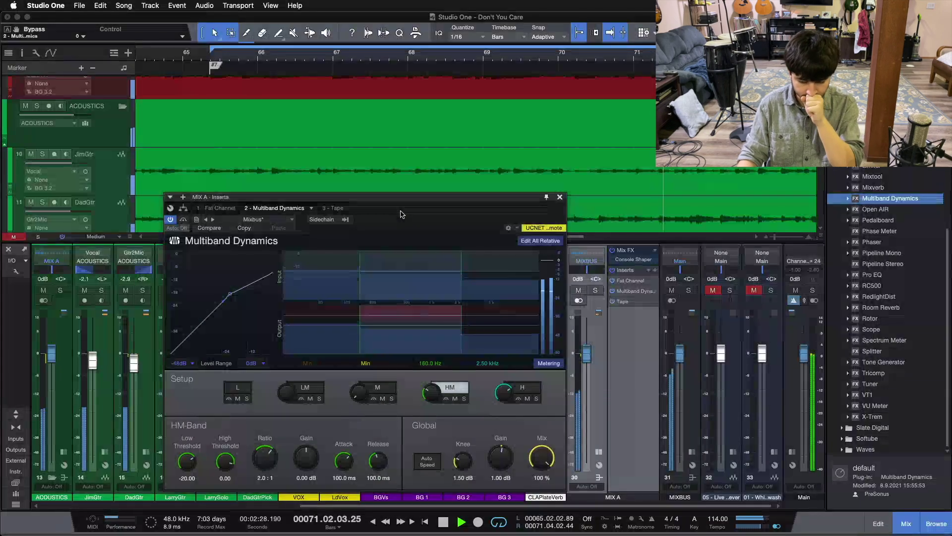
left_click(184, 219)
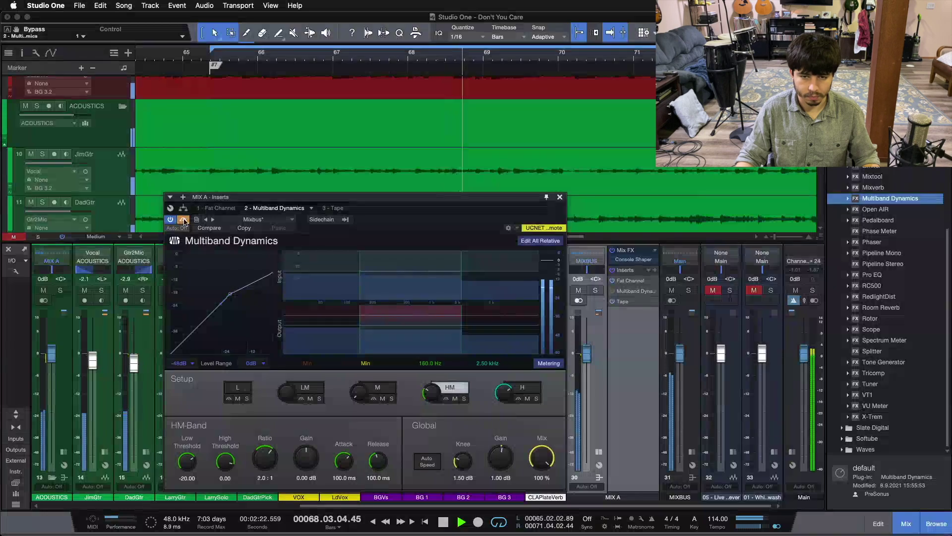
left_click(184, 219)
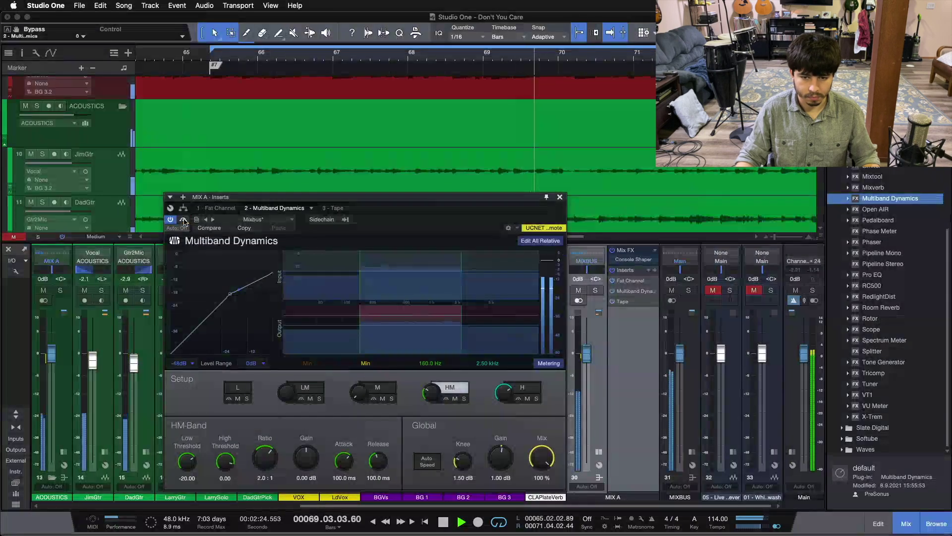
left_click(183, 220)
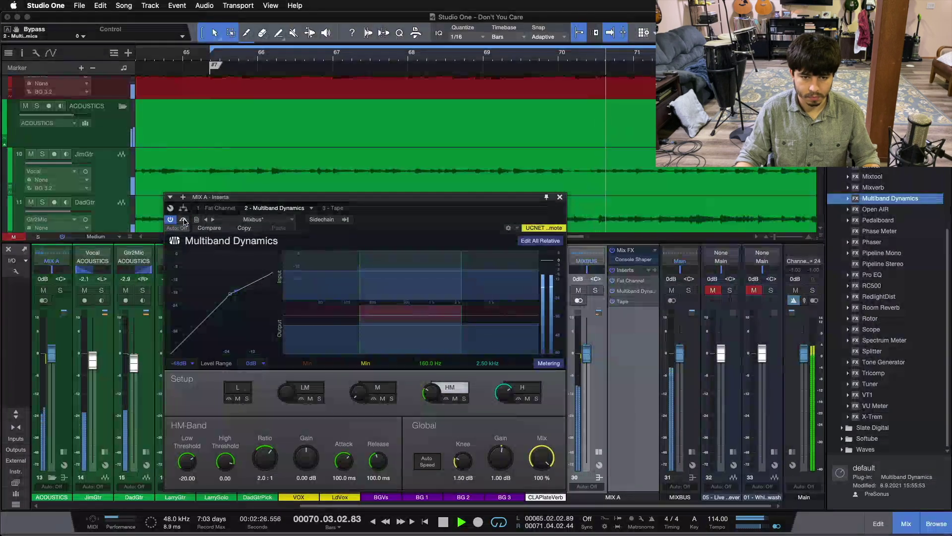
left_click(184, 220)
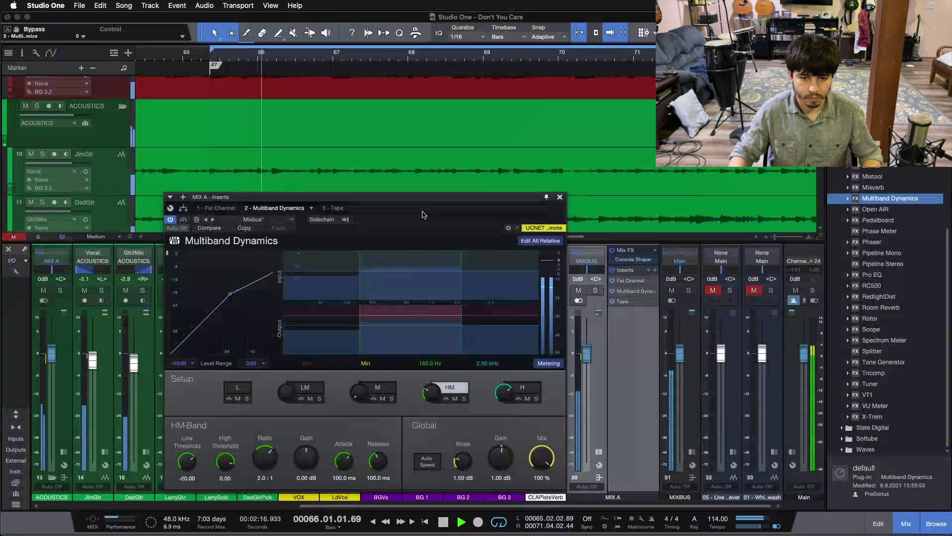
Observe the compression metering of the M, H and HM bands during loop playback.
left_click(380, 388)
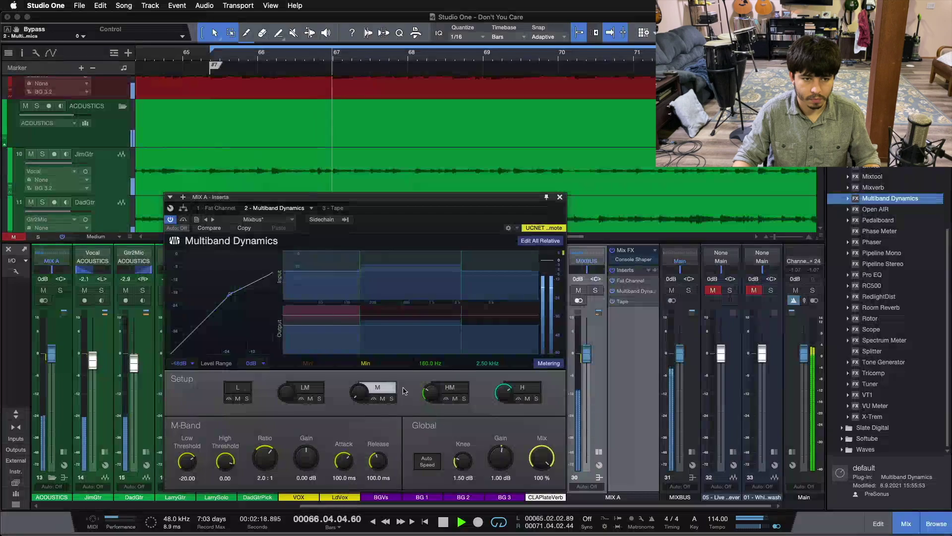
left_click(526, 388)
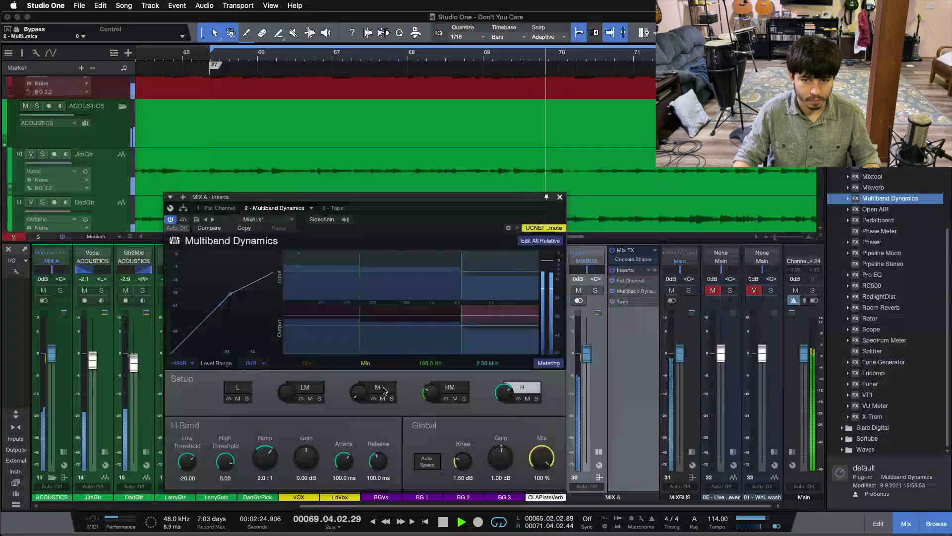
left_click(460, 390)
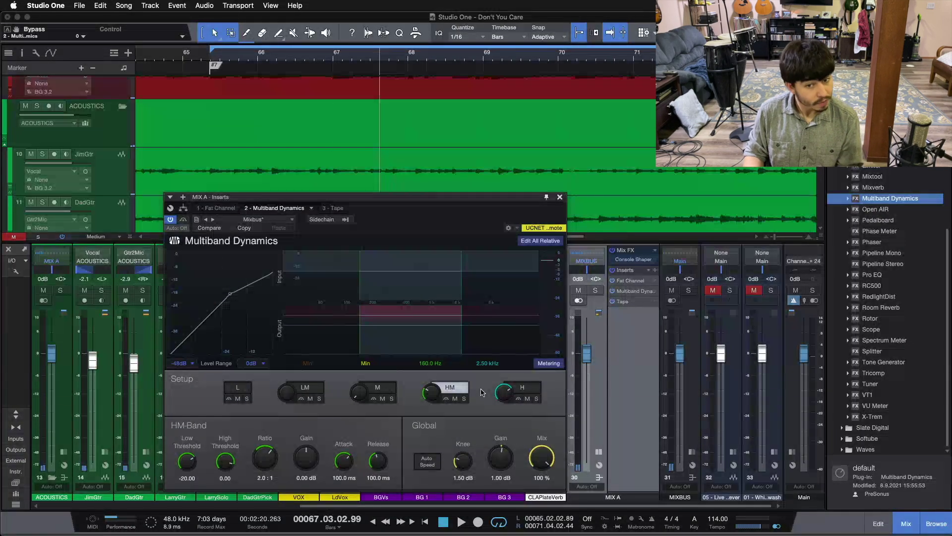
Review the M, HM and H bands again, comparing their frequency ranges and dynamics settings.
left_click(375, 390)
left_click(429, 390)
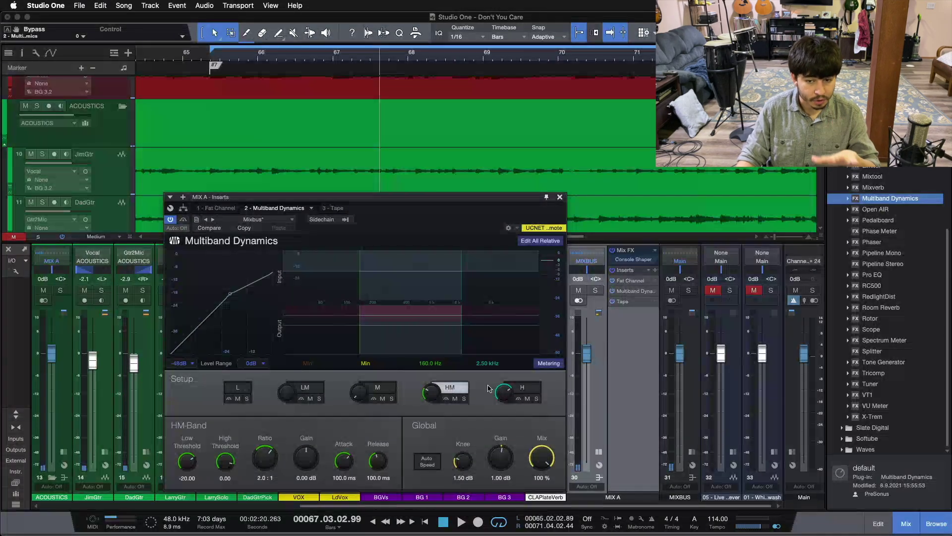
left_click(524, 390)
left_click(449, 388)
left_click(386, 390)
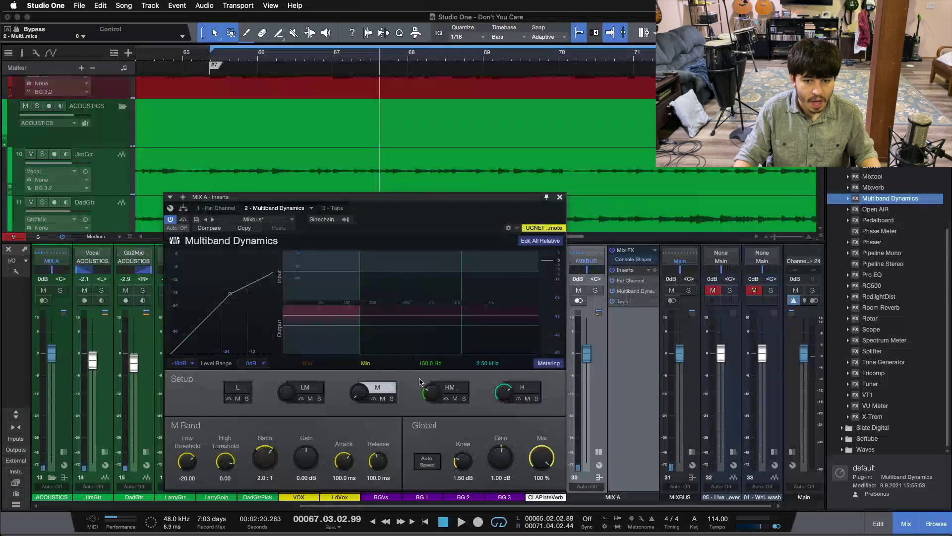
left_click(448, 390)
left_click(533, 392)
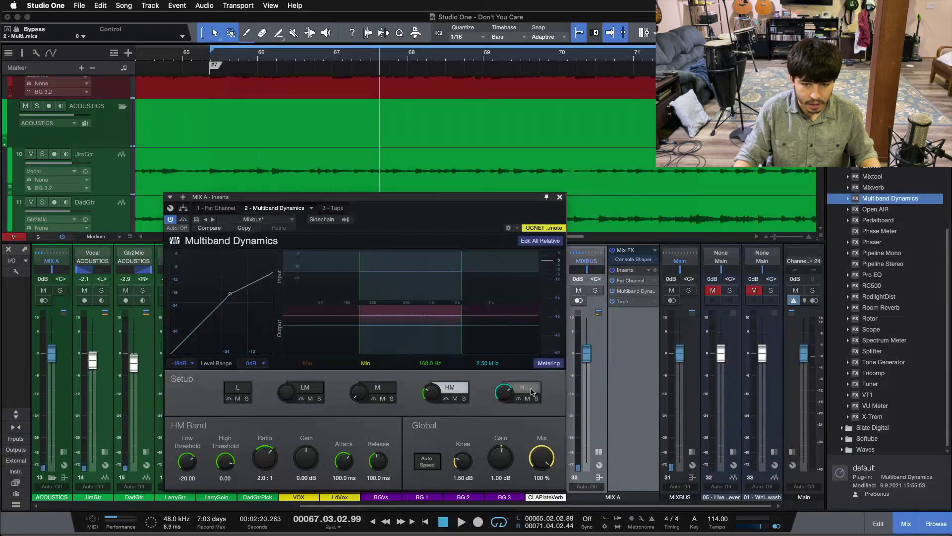
left_click(388, 388)
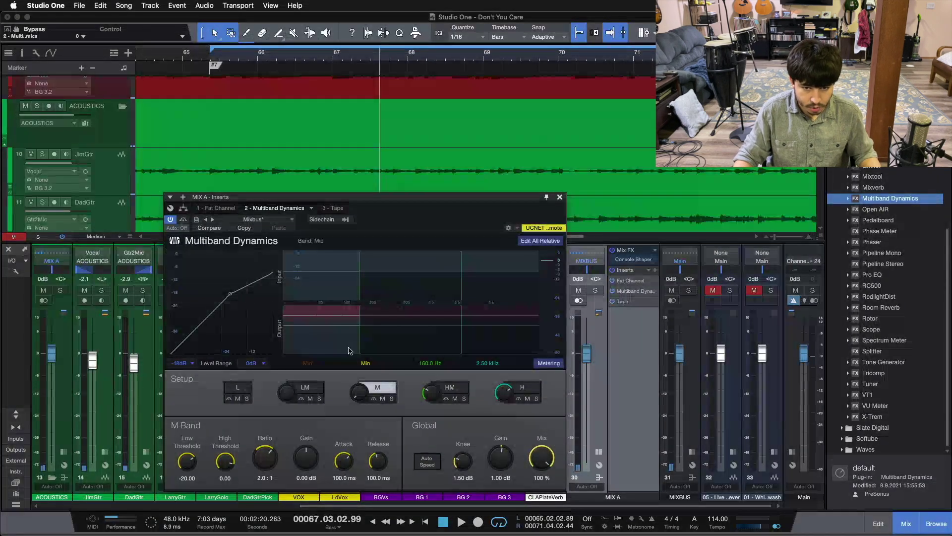
Play the loop from its start while watching the compression curve and metering of the M, HM and H bands in turn.
left_click(448, 392)
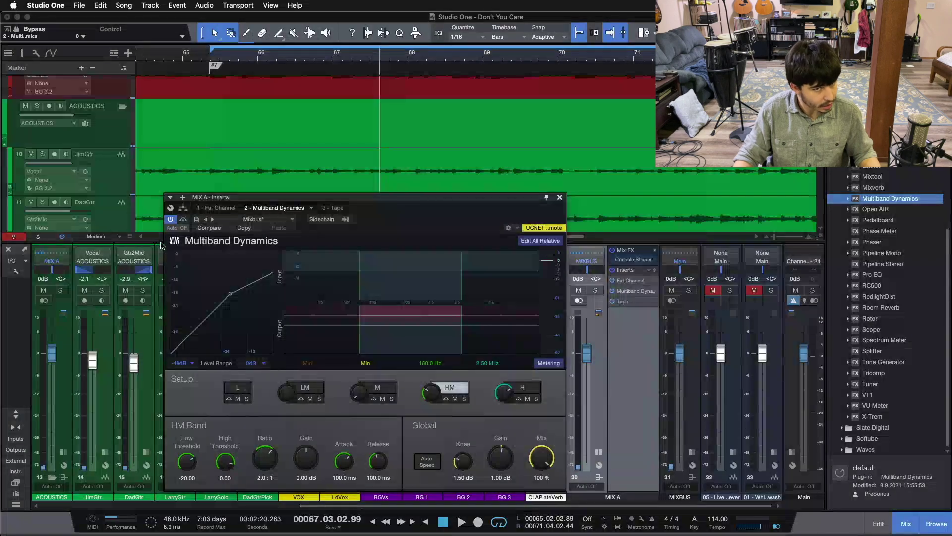
left_click(525, 388)
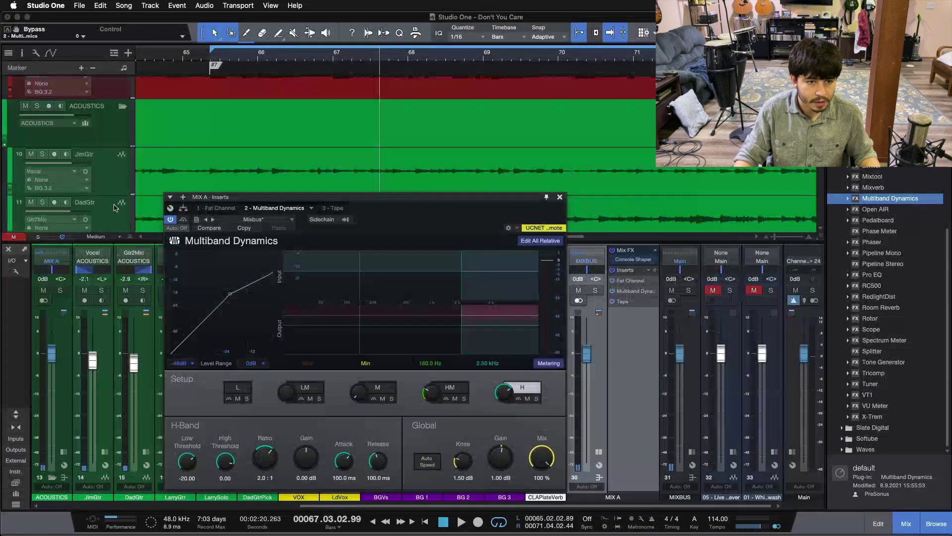
key("KP_1")
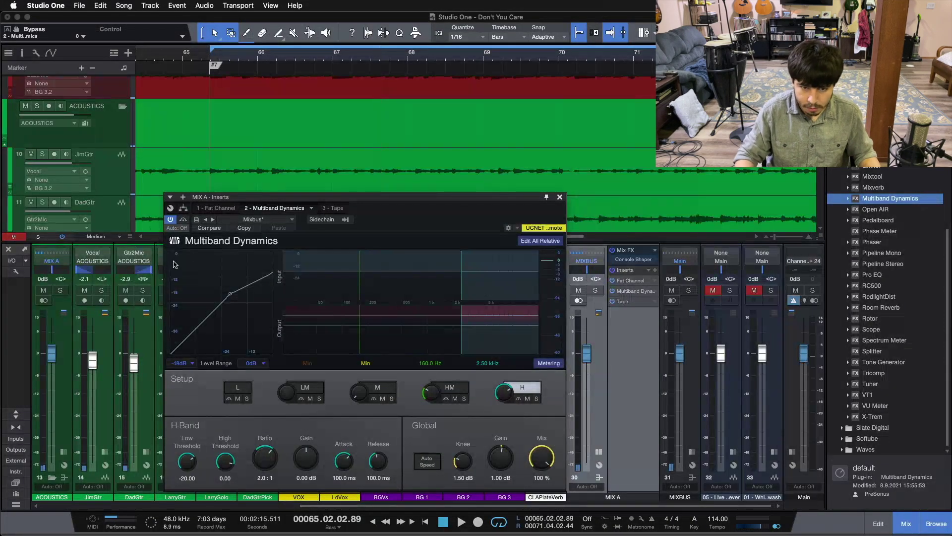
left_click(389, 387)
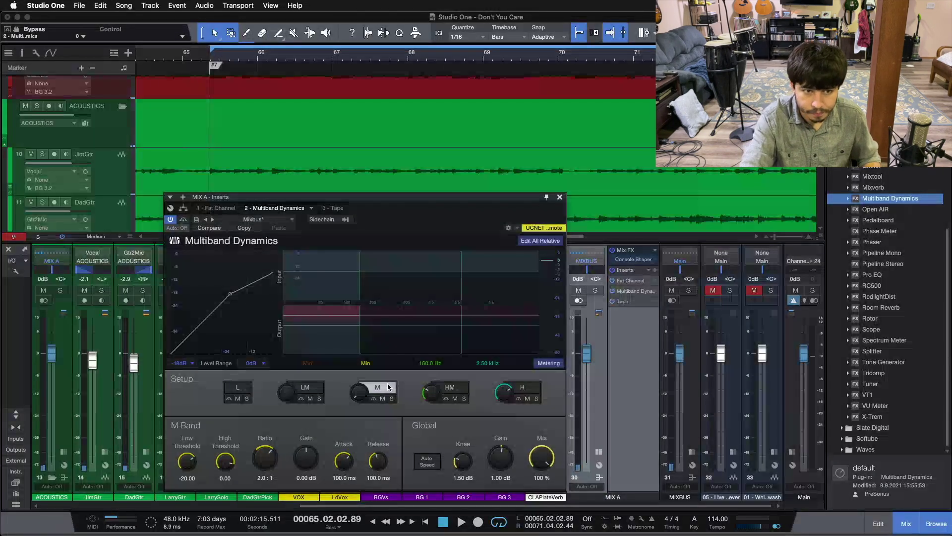
key("space")
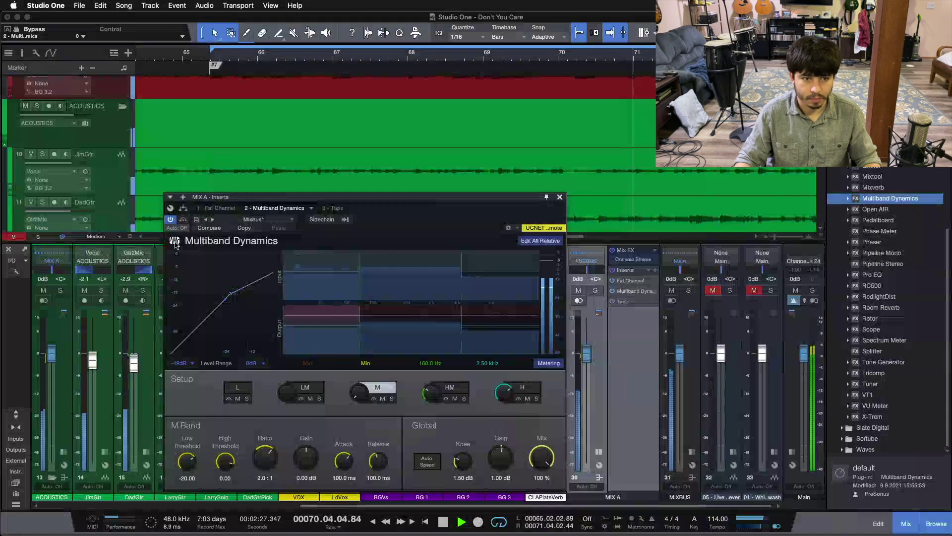
left_click(450, 388)
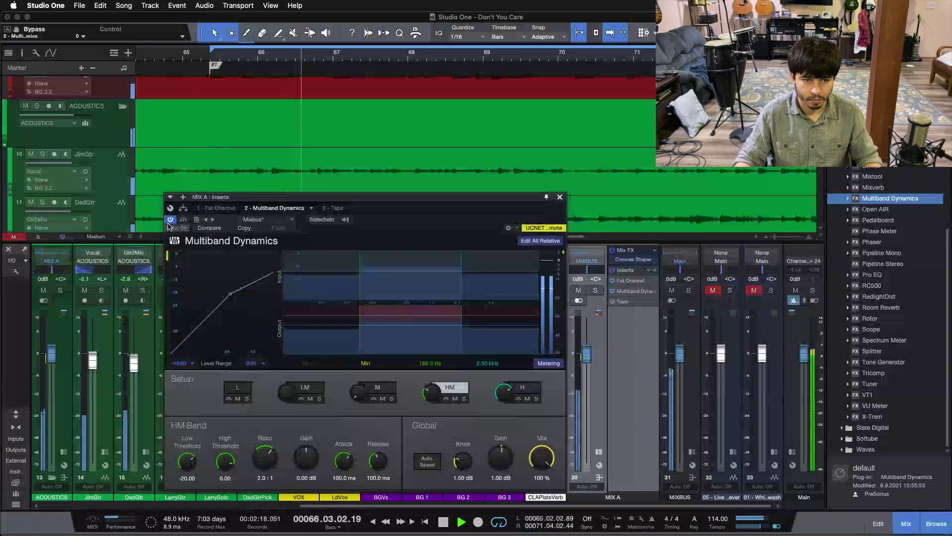
left_click(526, 395)
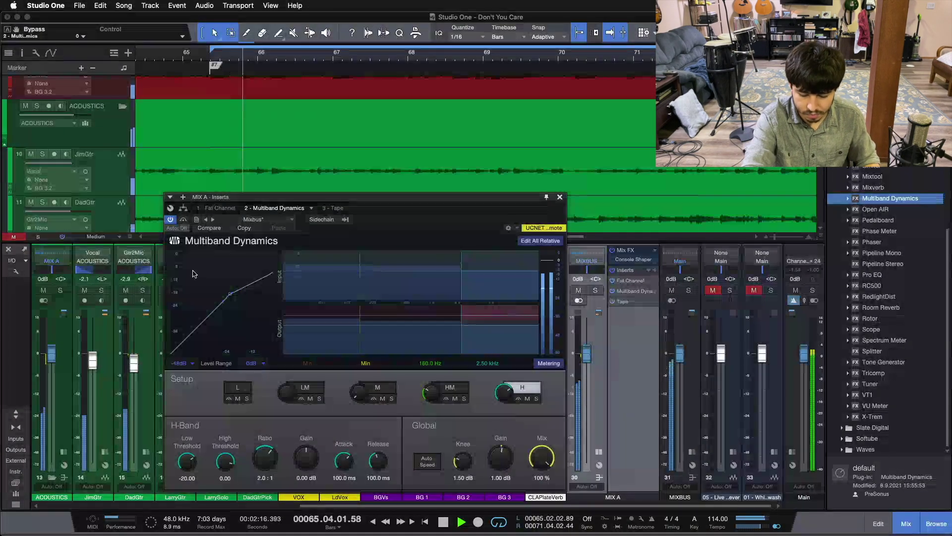
key("space")
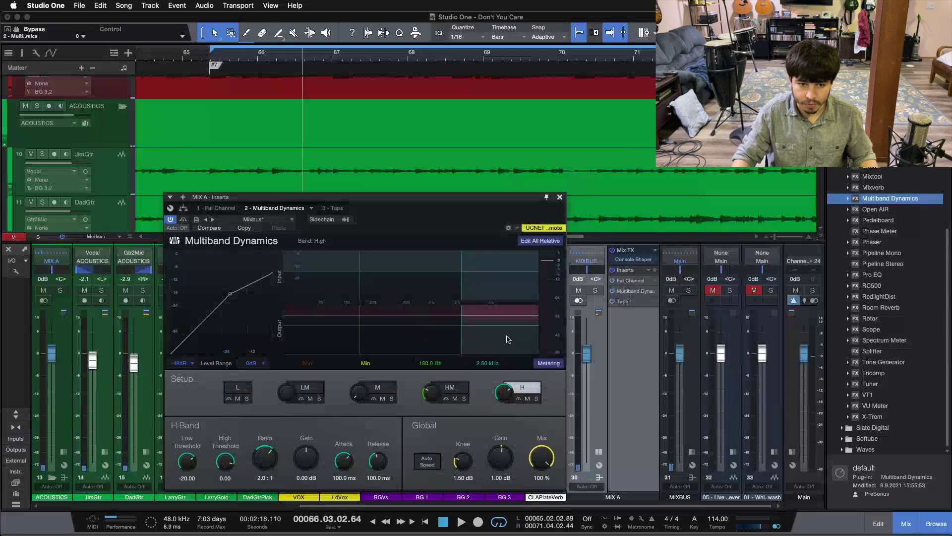
Examine the M and HM bands' ranges and settings alongside the bass and acoustic guitar tracks in the arrangement.
left_click(386, 393)
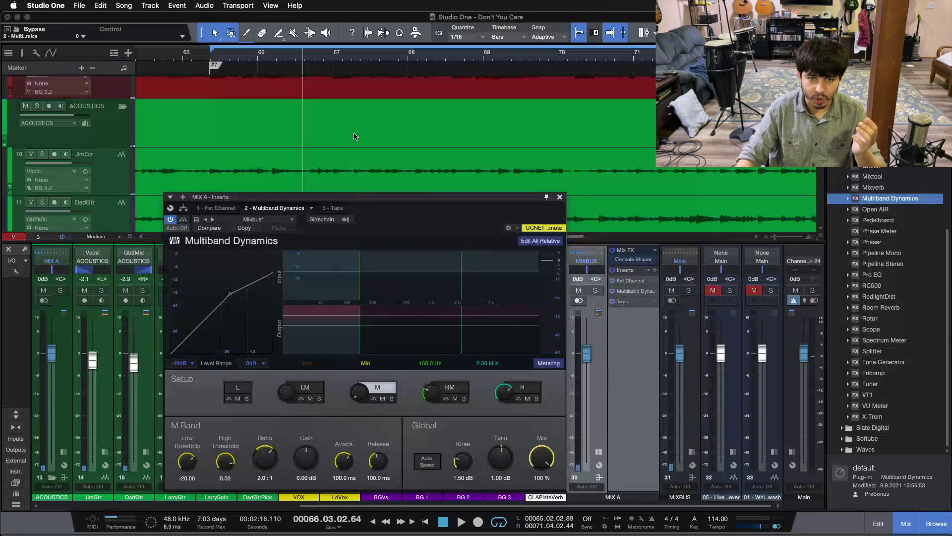
scroll(355, 137, "up", 2)
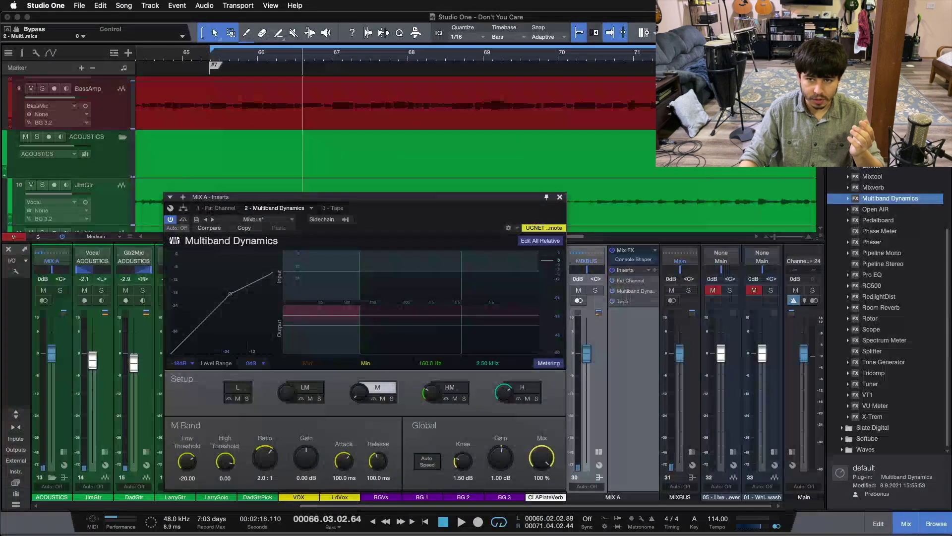
scroll(269, 130, "down", 4)
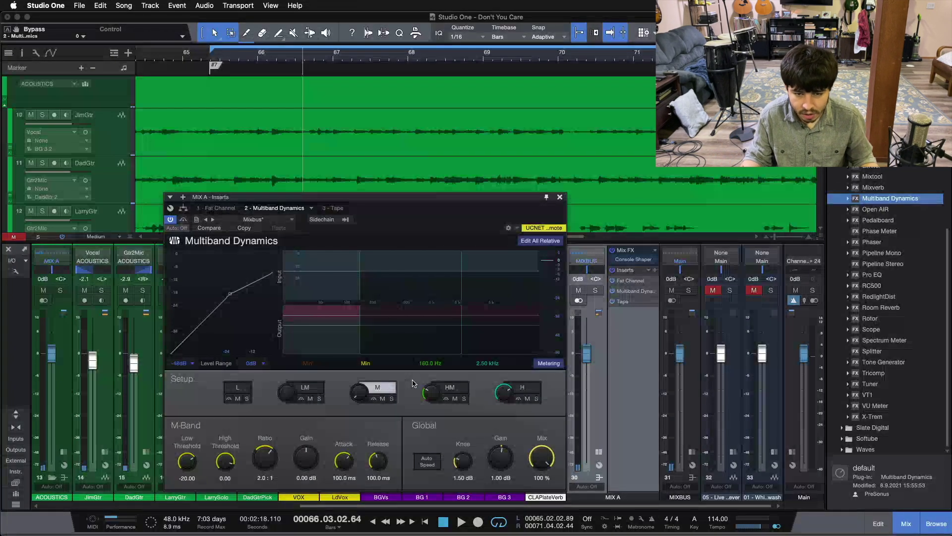
left_click(462, 387)
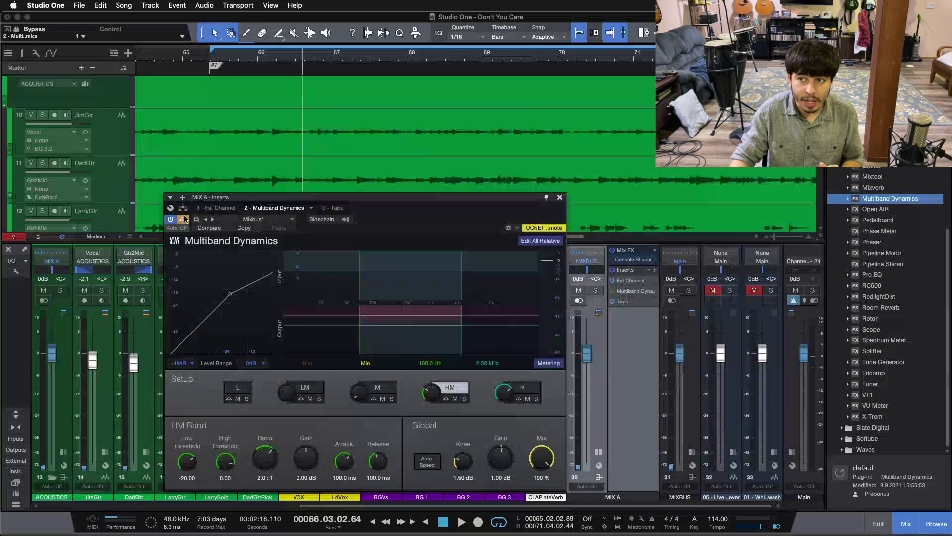
Replay the loop from its start, repeatedly toggling the Multiband Dynamics bypass to compare the mix, and stop playback with the effect active.
key("space")
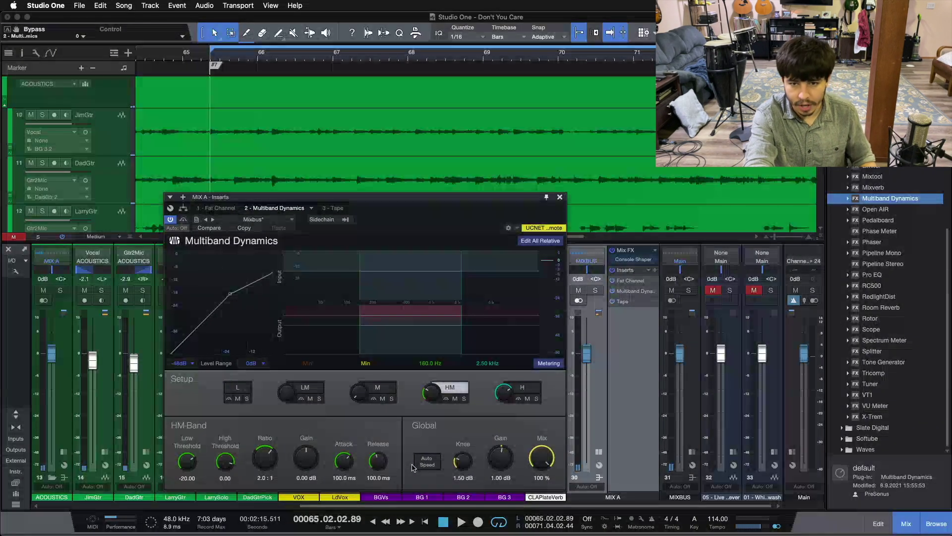
key("space")
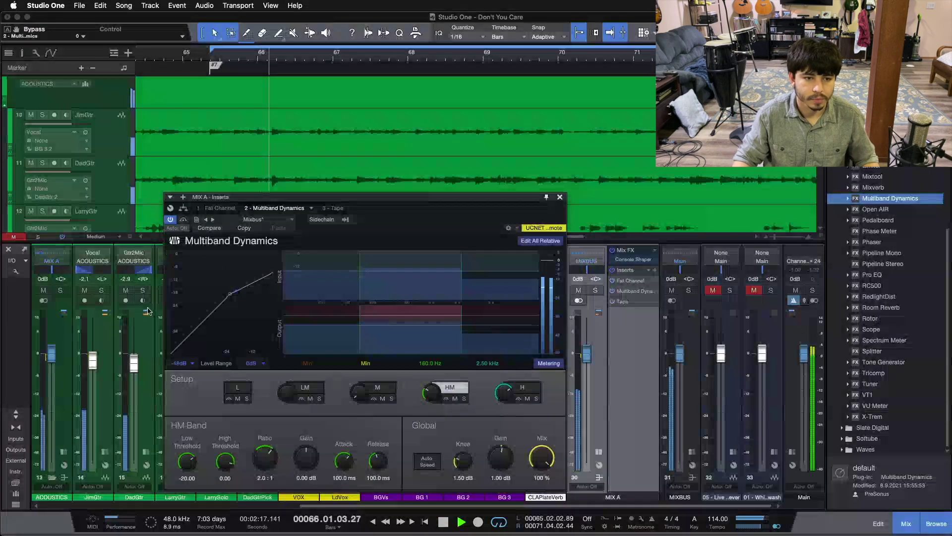
left_click(184, 224)
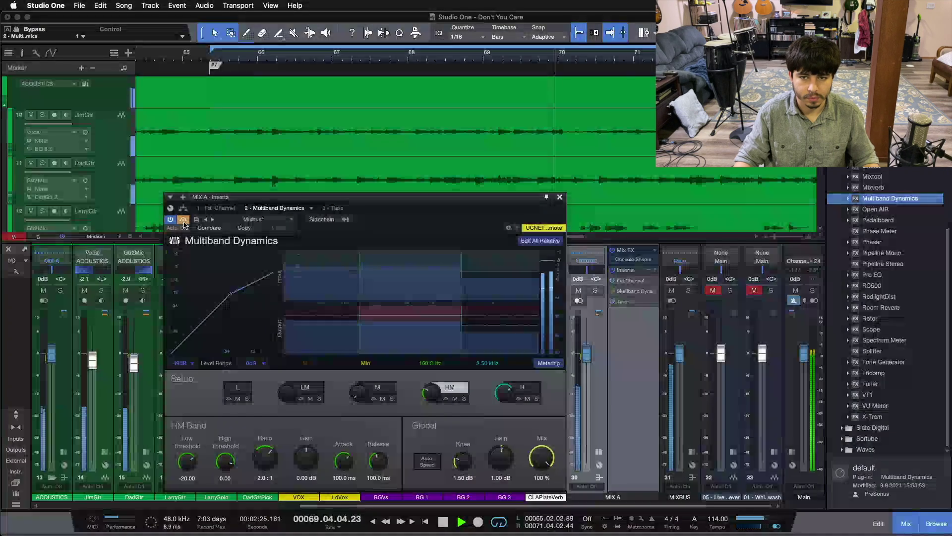
left_click(184, 224)
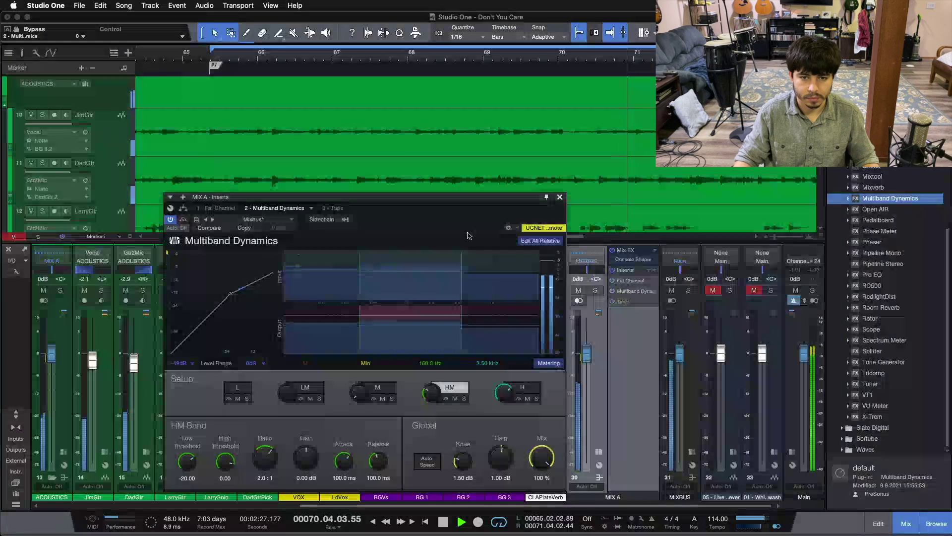
left_click(184, 220)
left_click(184, 220)
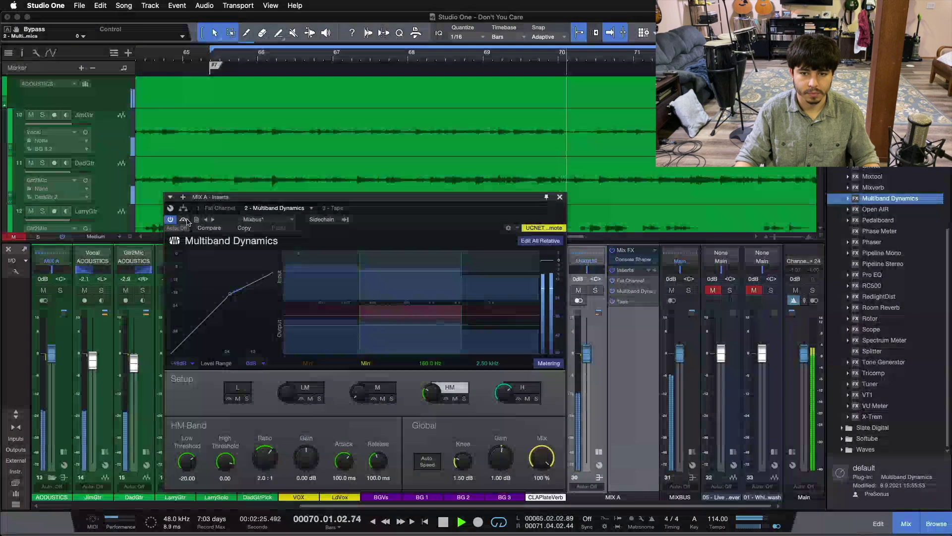
left_click(184, 220)
left_click(184, 220)
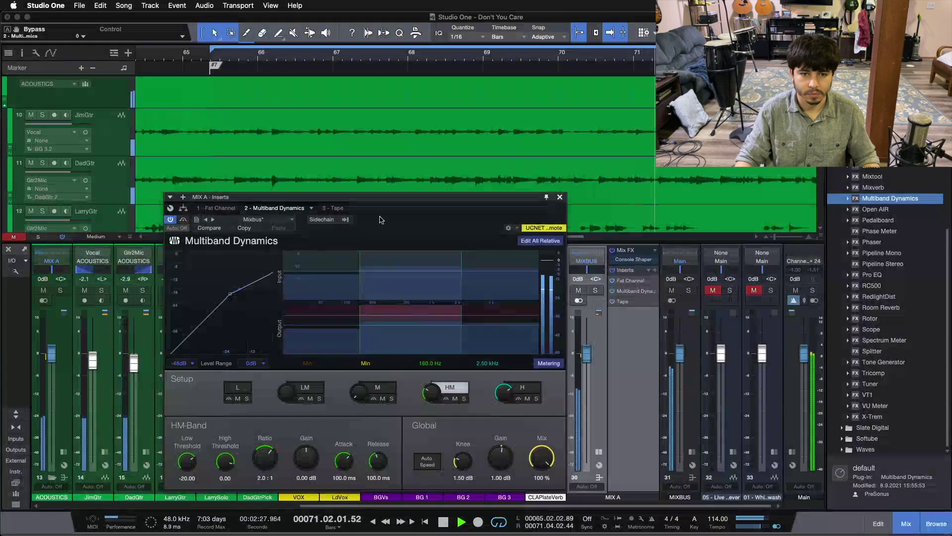
left_click(184, 220)
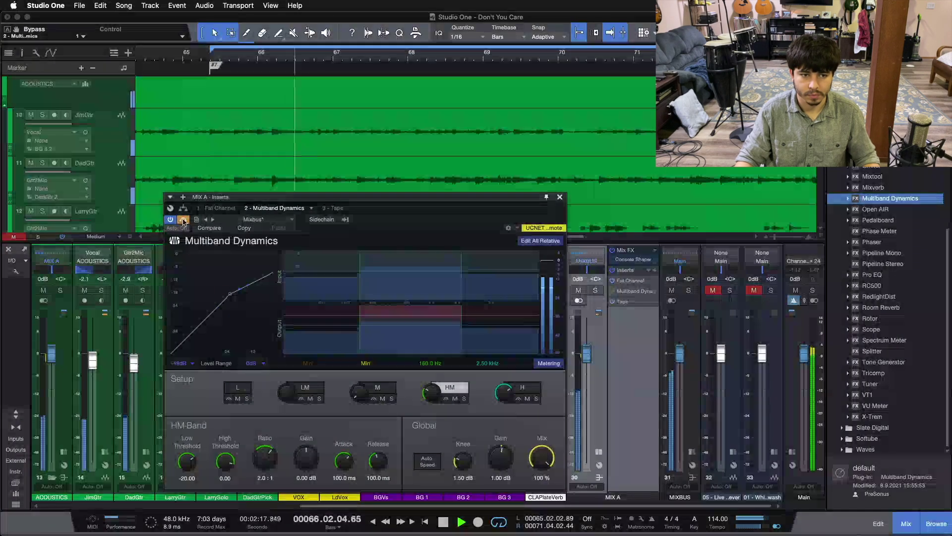
left_click(183, 220)
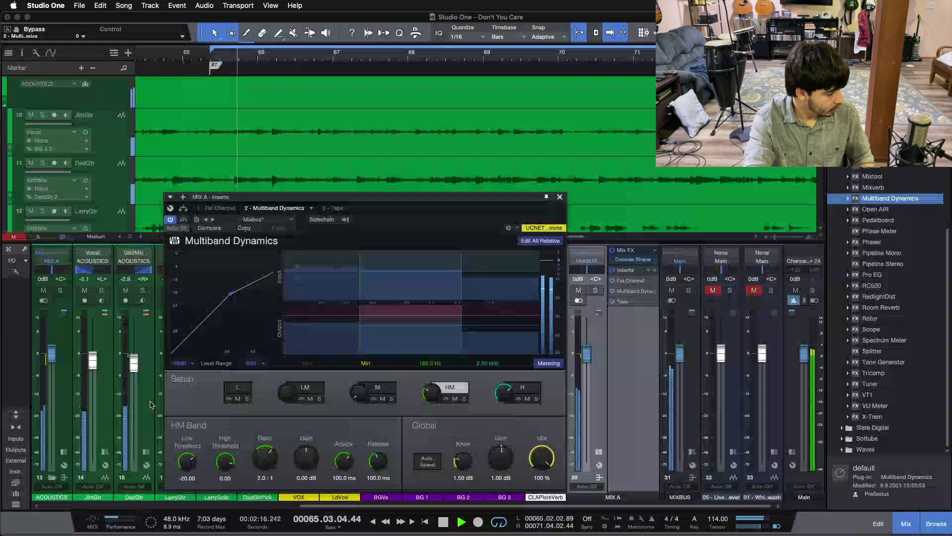
key("space")
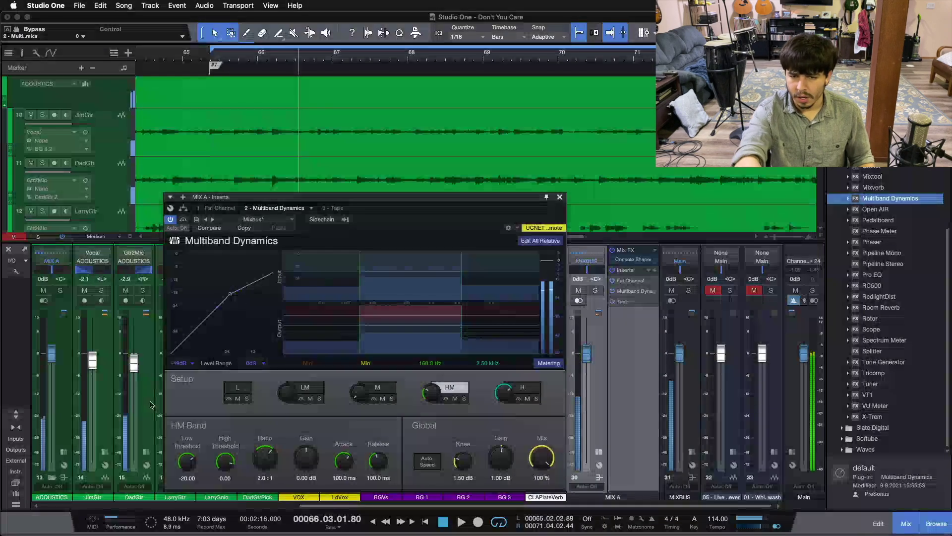